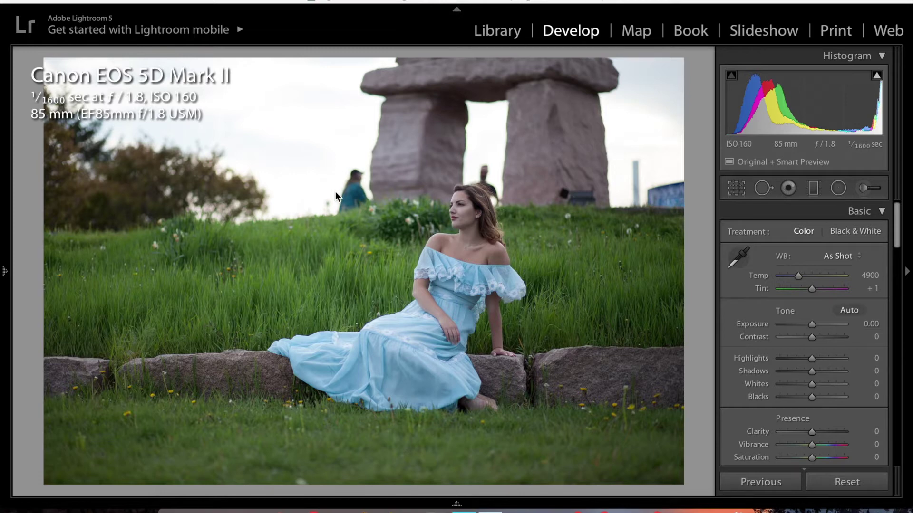
- Examine the background people and the dark objects beside the stone monument at close range
left_click(351, 191)
left_click_drag(353, 189, 127, 244)
left_click_drag(367, 208, 251, 232)
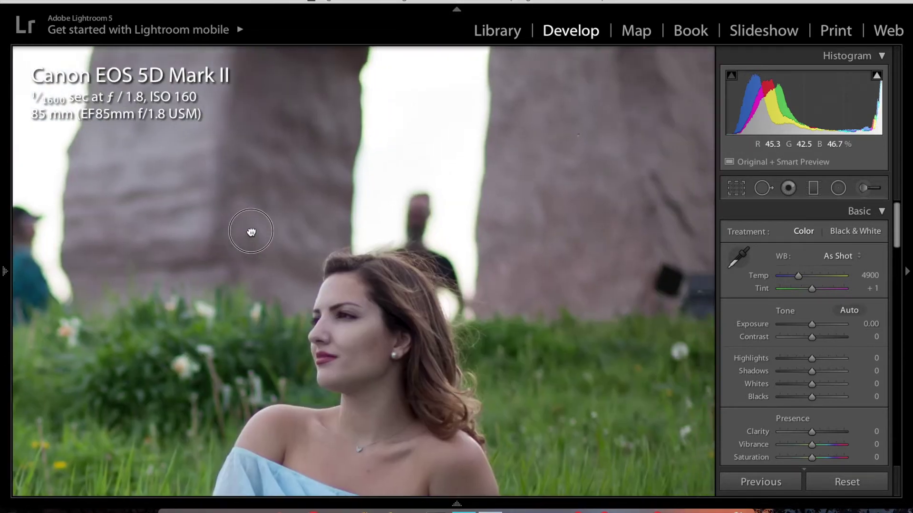
left_click(419, 224)
left_click(420, 224)
left_click(577, 200)
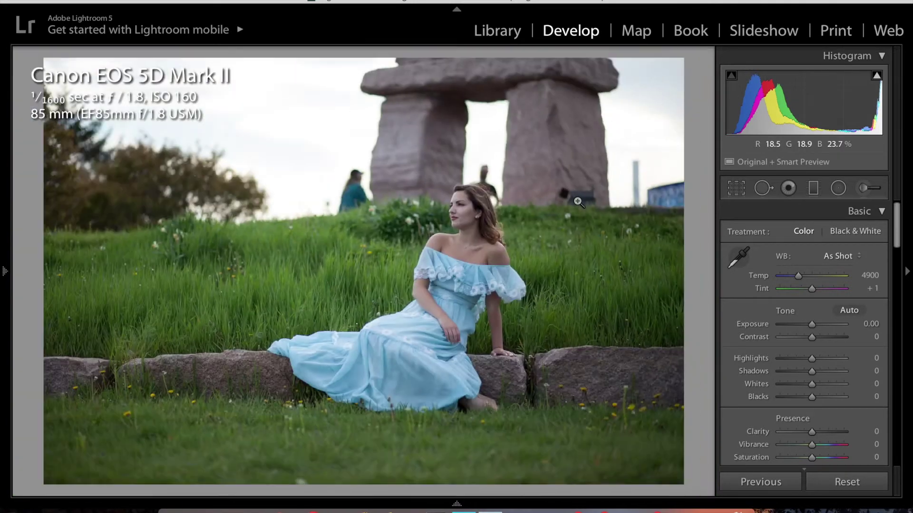
left_click_drag(577, 198, 495, 228)
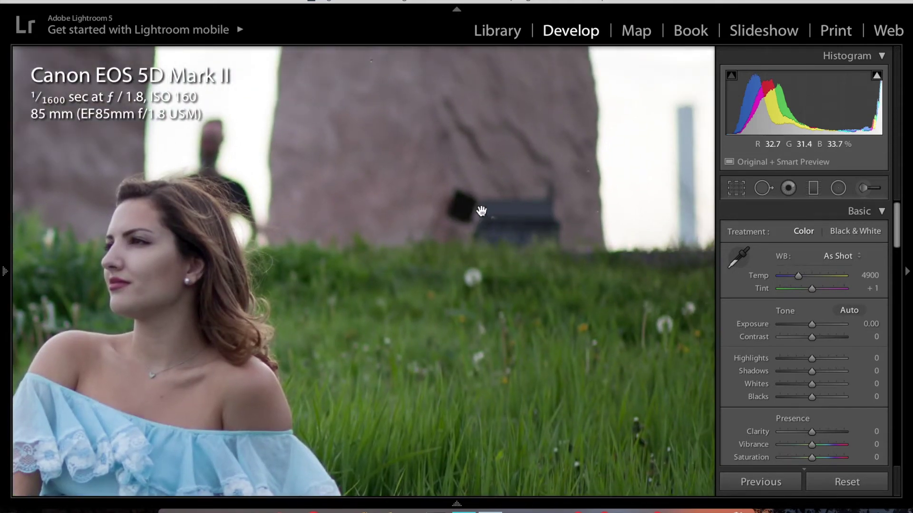
left_click(523, 219)
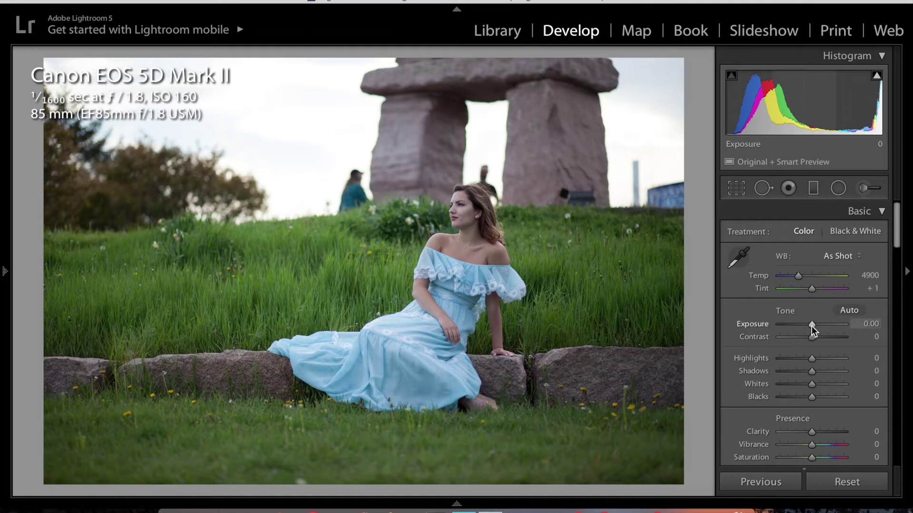
- Set Exposure to +0.65, Contrast to +60, Blacks to -11, Temp to 5100, Clarity to +5 and Vibrance to +15
mouse_move(812, 324)
left_mouse_down()
mouse_move(826, 324)
mouse_move(818, 325)
left_mouse_up()
left_click_drag(812, 337, 830, 337)
left_click_drag(812, 396, 803, 397)
left_click_drag(759, 275, 816, 289)
scroll(831, 342, "down", 5)
scroll(815, 289, "up", 5)
mouse_move(765, 316)
left_mouse_down()
mouse_move(756, 315)
mouse_move(760, 333)
mouse_move(808, 320)
mouse_move(755, 323)
left_mouse_up()
scroll(808, 332, "down", 10)
scroll(808, 320, "up", 10)
left_click(483, 251)
left_click_drag(812, 431, 814, 432)
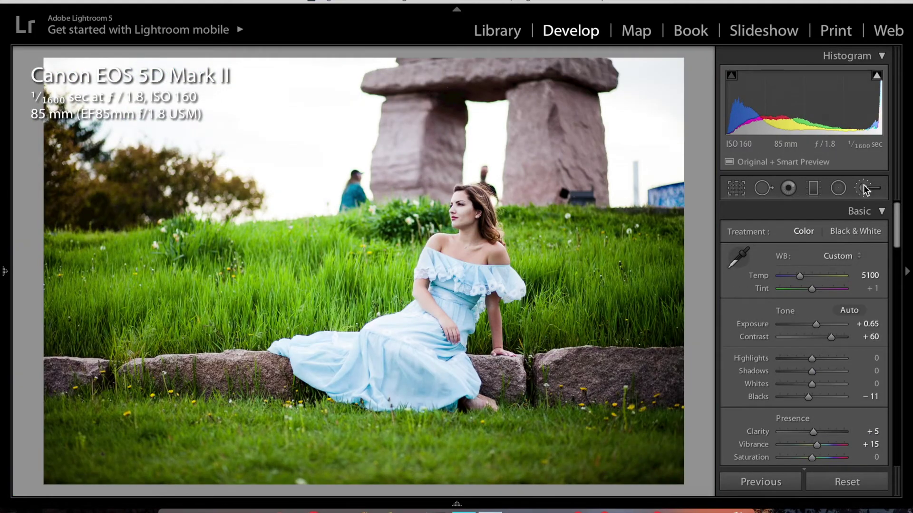
- Set Shadows to -5 and Whites to +10, and compare the photo with its original version
left_click(865, 189)
left_click(843, 431)
left_click(227, 185)
left_click_drag(811, 249, 817, 249)
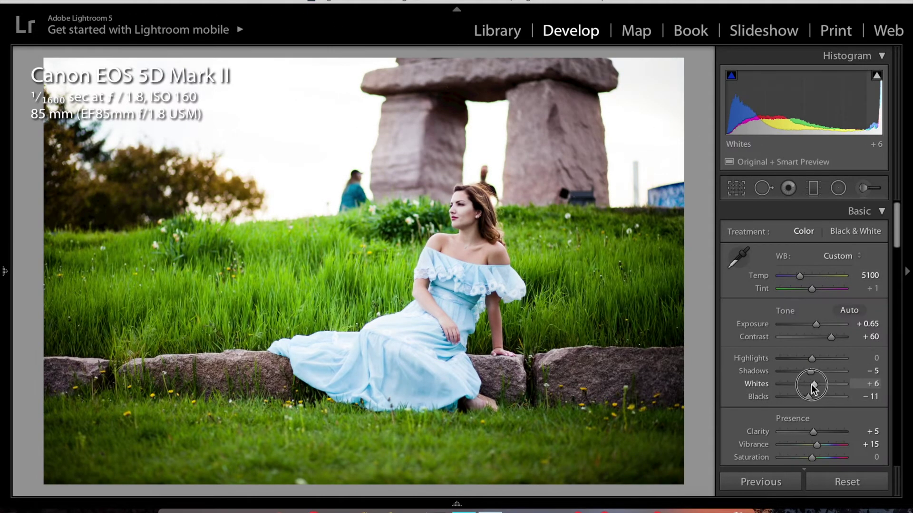
key("backslash")
key("backslash")
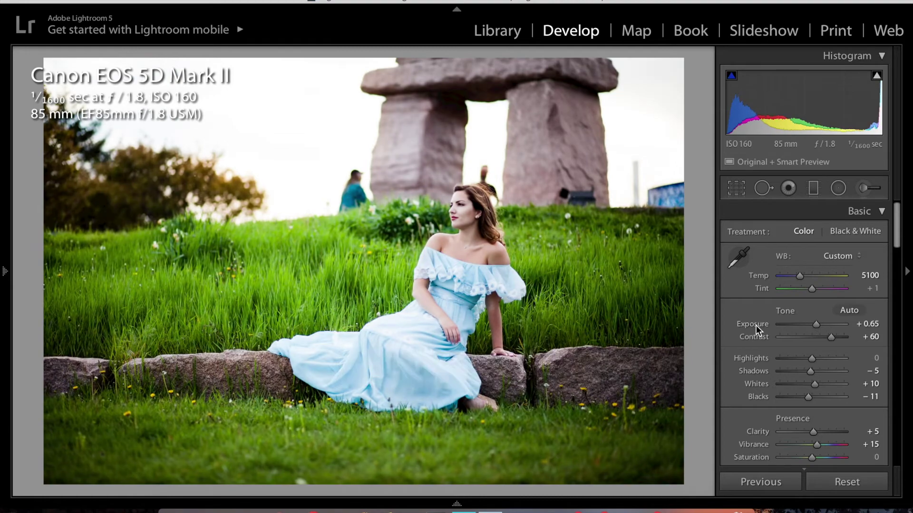
- Refine the basic adjustments to Temp 5150, Exposure +0.75, Contrast +55, Highlights -22 and Clarity +8
key("Up")
key("Up")
key("Up")
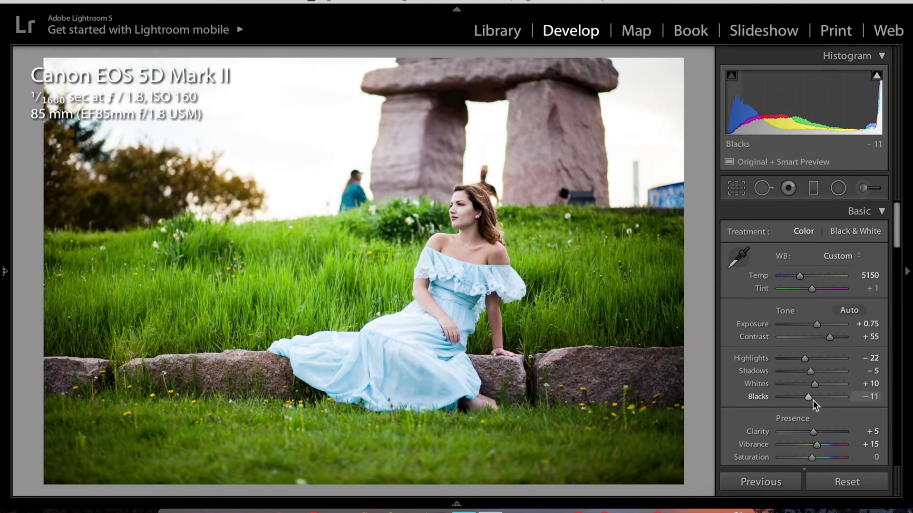
key("Up")
key("Up")
key("Up")
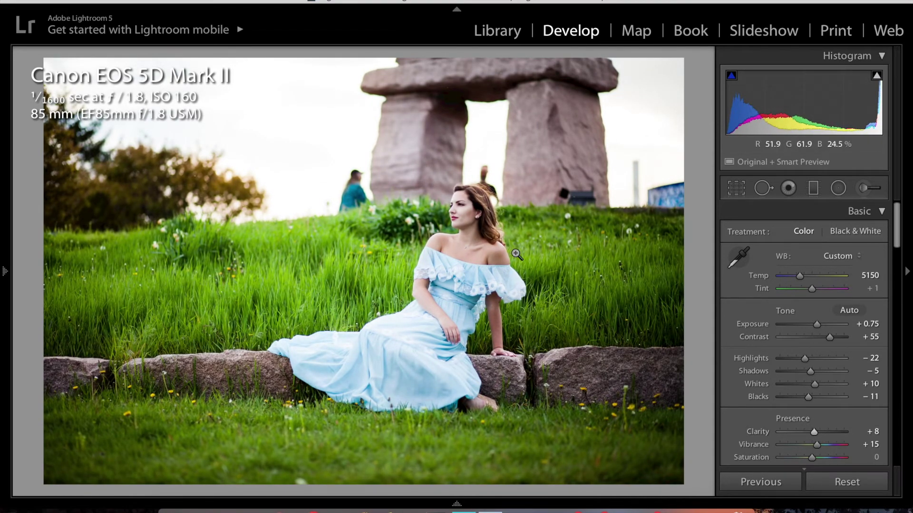
- Compare the edited portrait repeatedly with its unedited version to judge the tonal changes
key("backslash")
key("backslash")
left_click(864, 189)
left_click(865, 191)
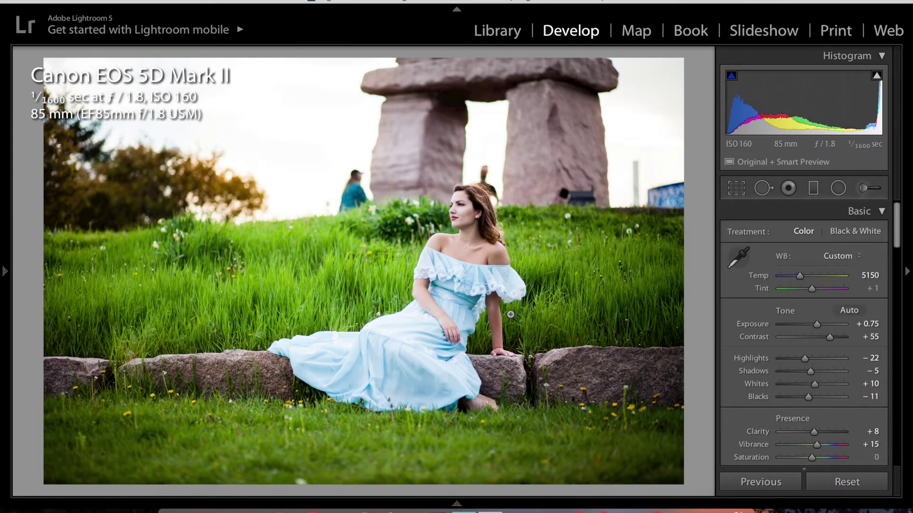
key("backslash")
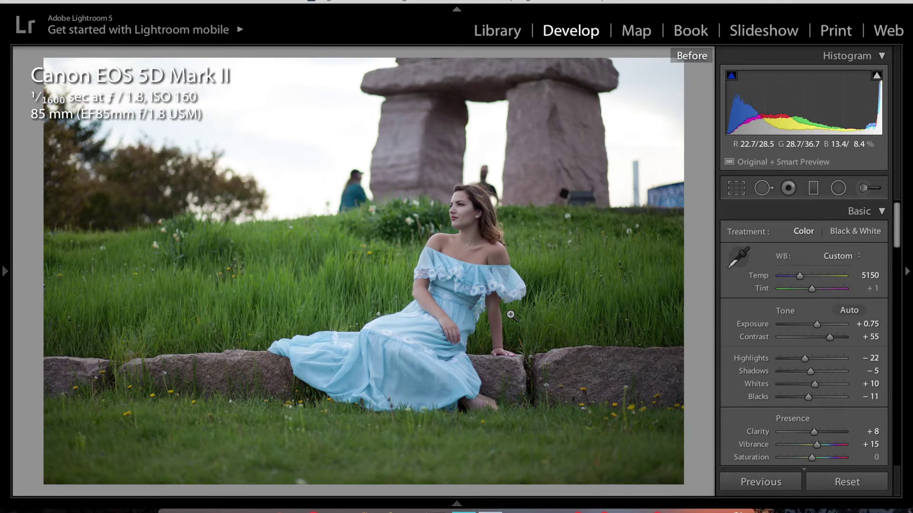
key("backslash")
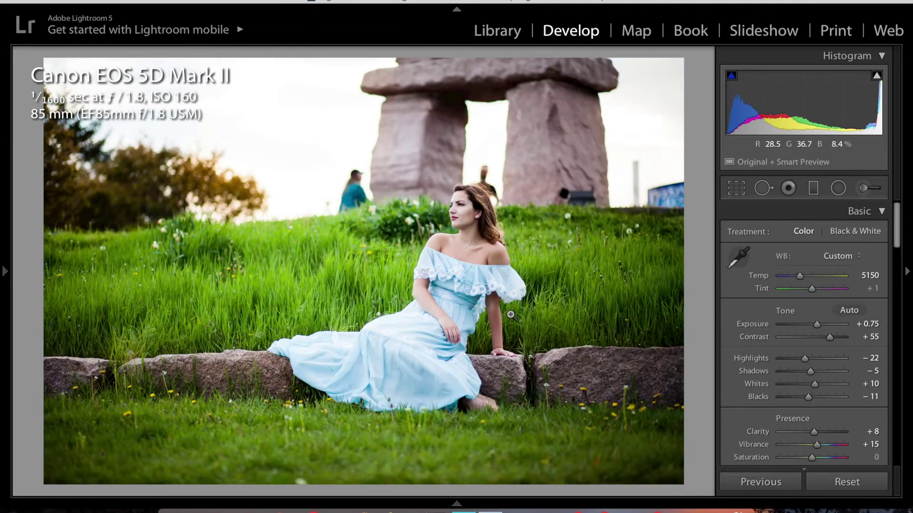
key("backslash")
key("backslash")
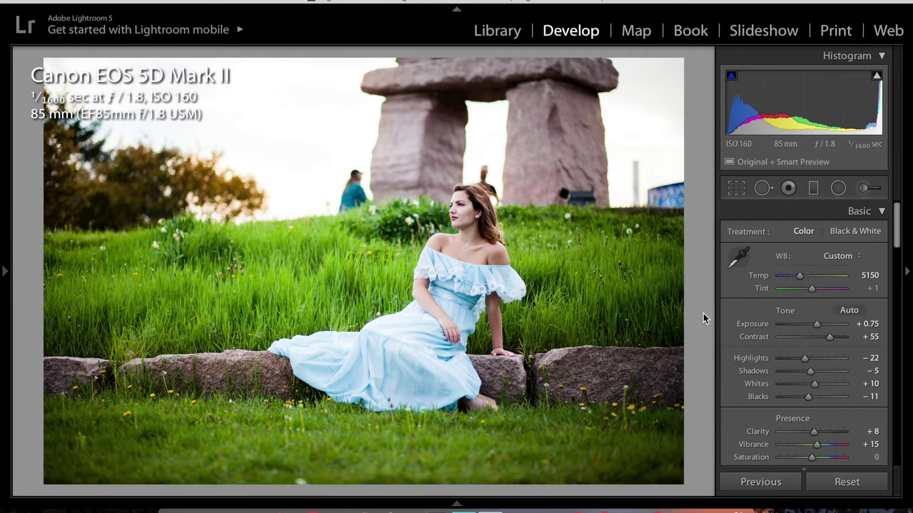
- Set Contrast to +50 and check the grass and stones beside the woman up close
key("minus")
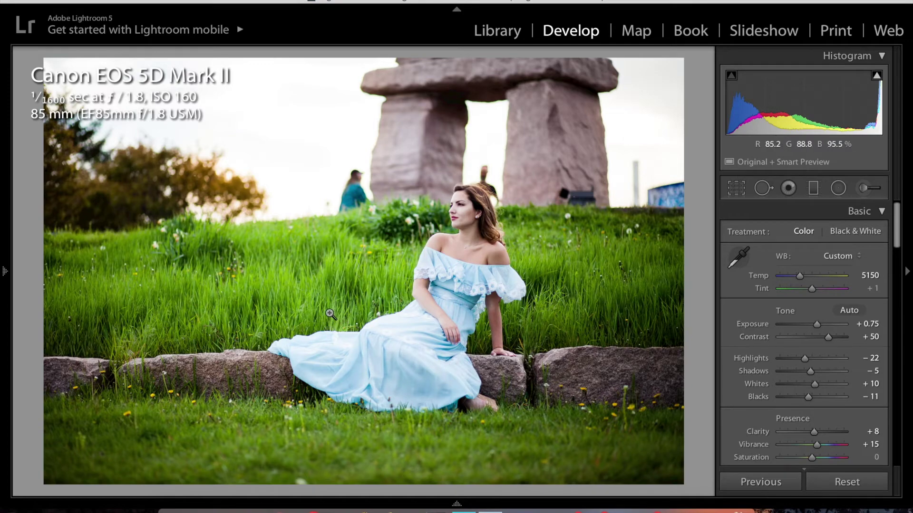
left_click(543, 309)
left_click_drag(543, 309, 333, 301)
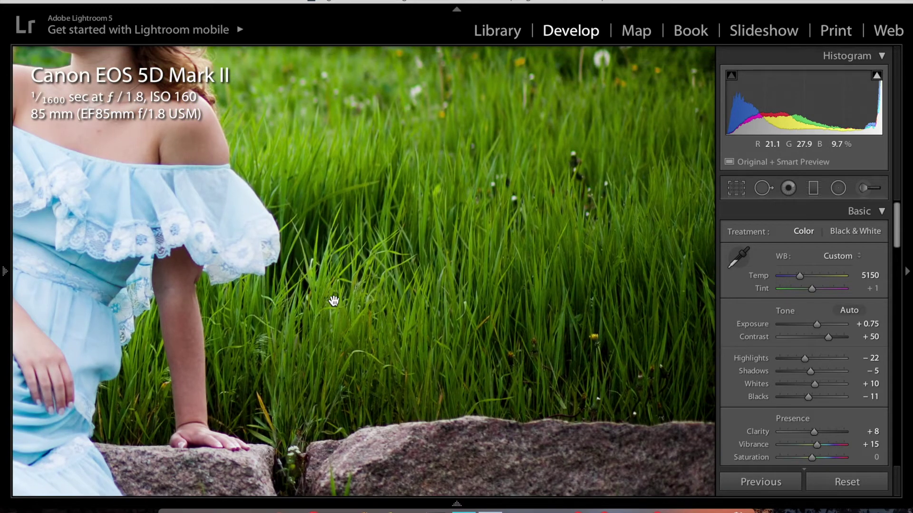
left_click_drag(333, 300, 781, 254)
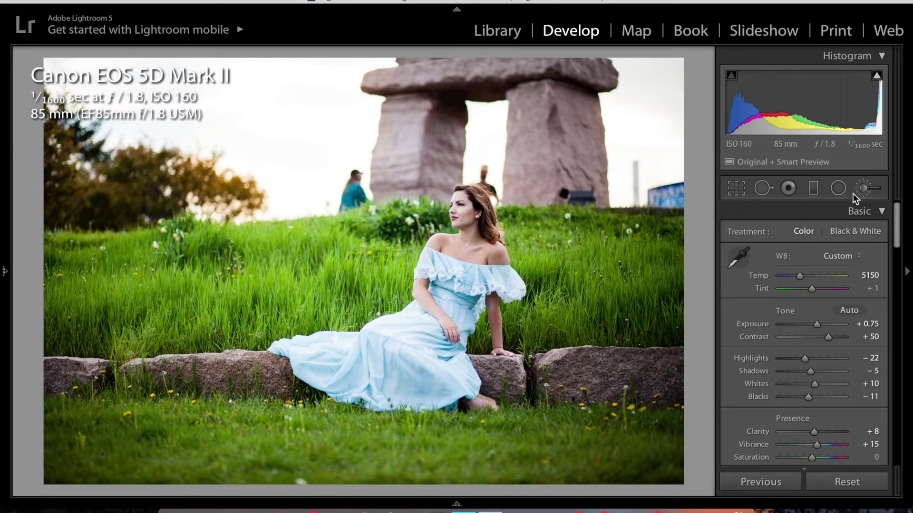
- Try to heal away the background person in teal beside the stone pillar with a size 77 brush
left_click(764, 191)
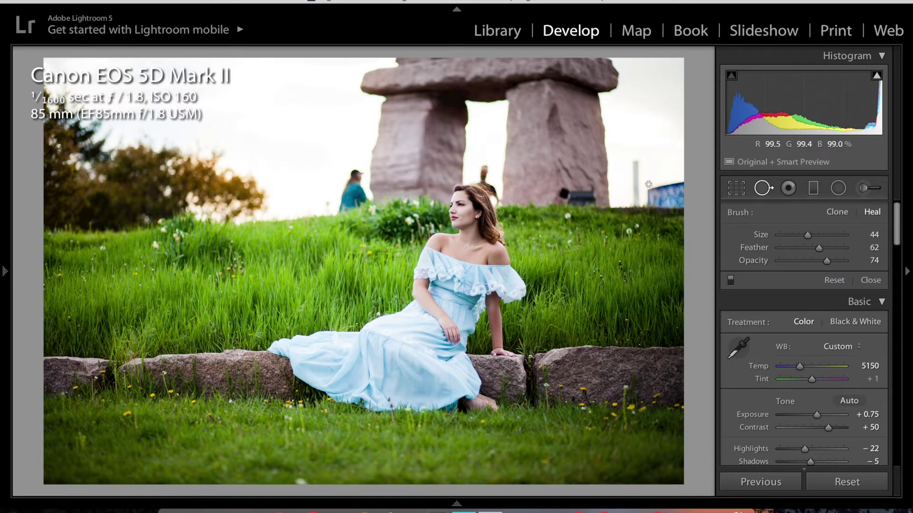
scroll(272, 188, "up", 5)
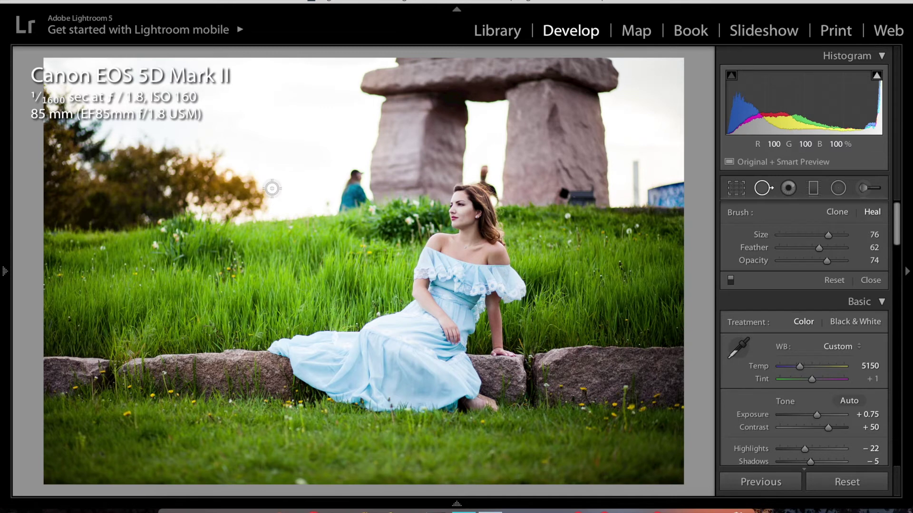
left_click(767, 189)
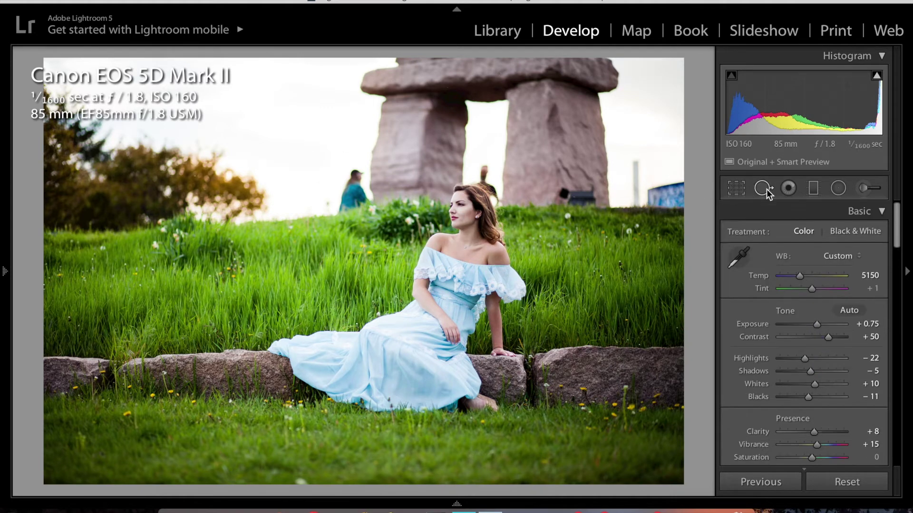
left_click(766, 189)
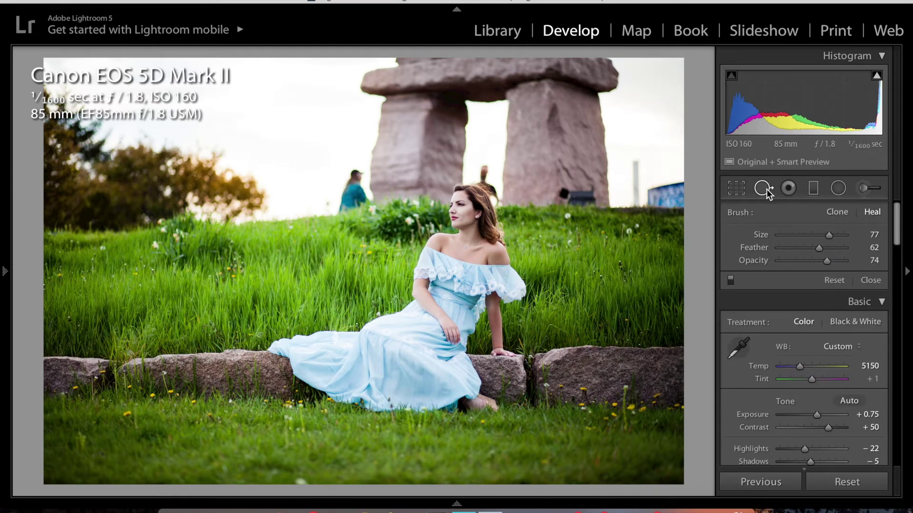
left_click(348, 169)
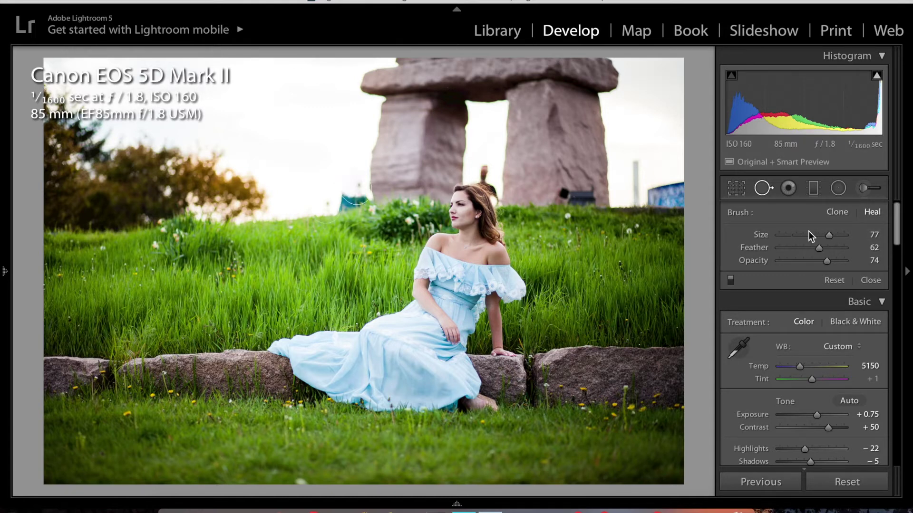
- Configure the Heal brush with size 78, feather 68 and opacity 86
scroll(815, 232, "up", 1)
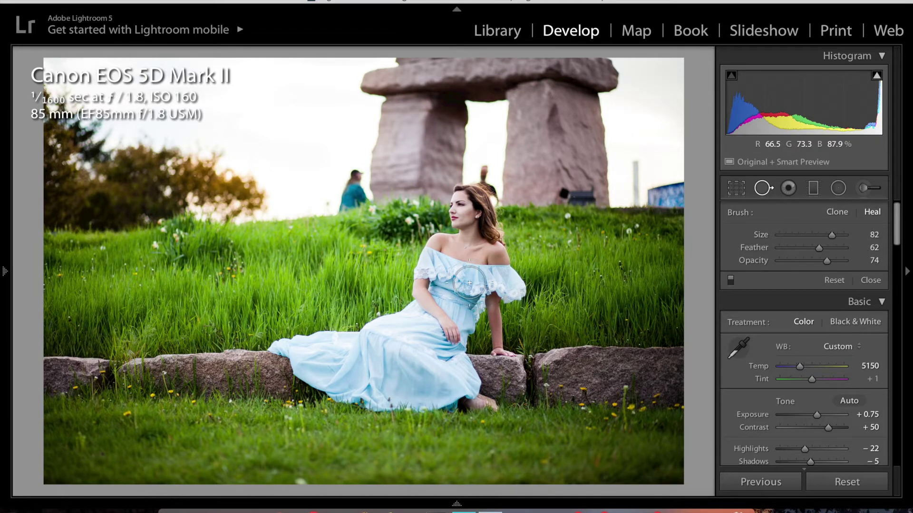
scroll(469, 283, "up", 1)
scroll(469, 282, "down", 1)
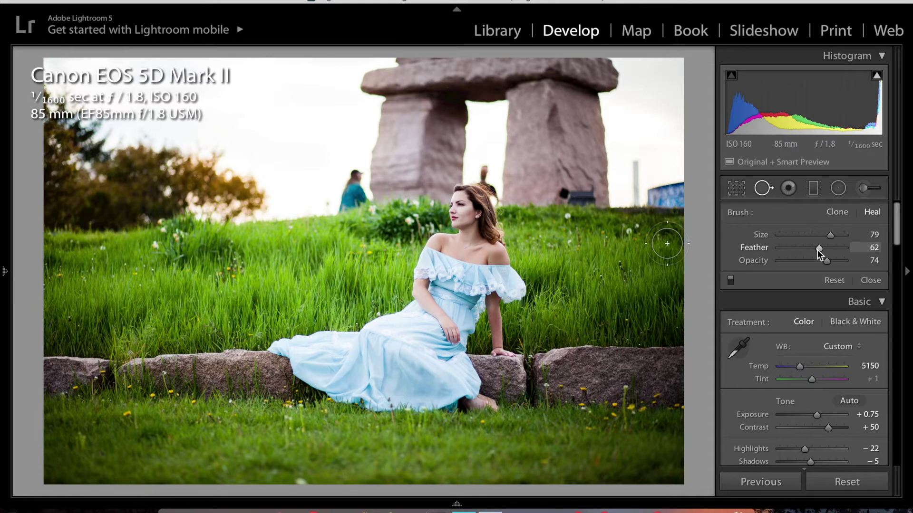
left_click_drag(817, 249, 822, 250)
left_click_drag(830, 261, 834, 261)
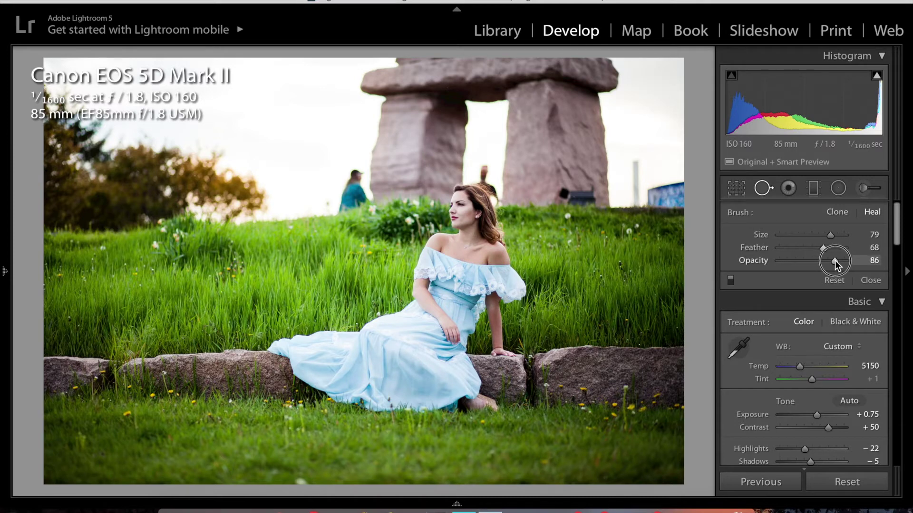
scroll(334, 168, "down", 1)
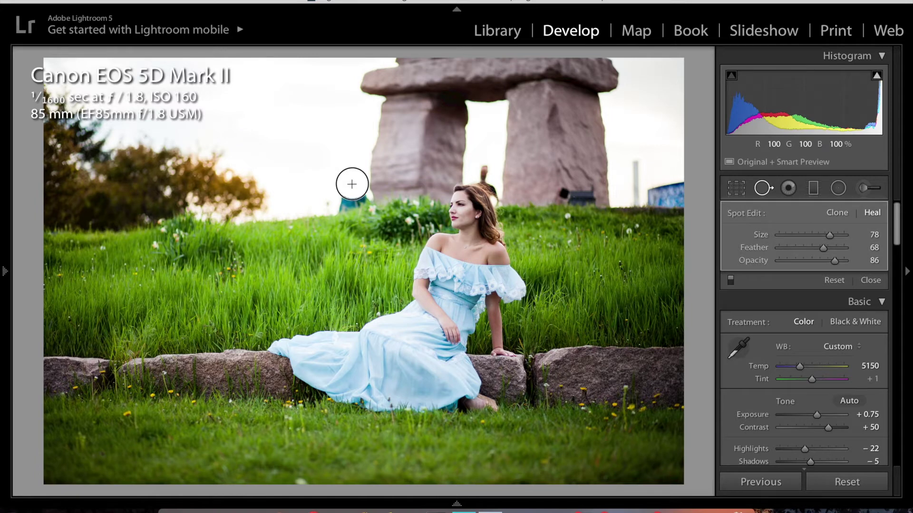
- Heal away the person in teal with feather 47 and opacity 100, sampling from the nearby sky just above the grass line
left_click(352, 188)
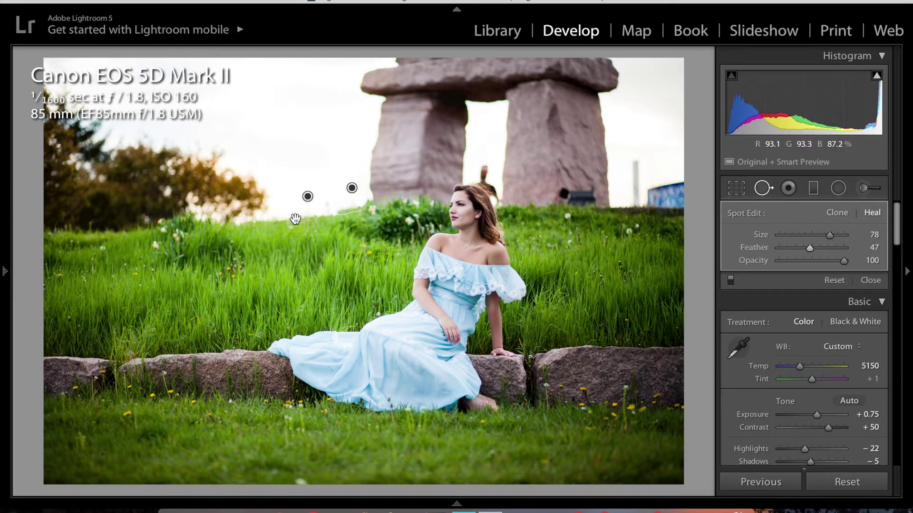
left_click_drag(307, 196, 305, 147)
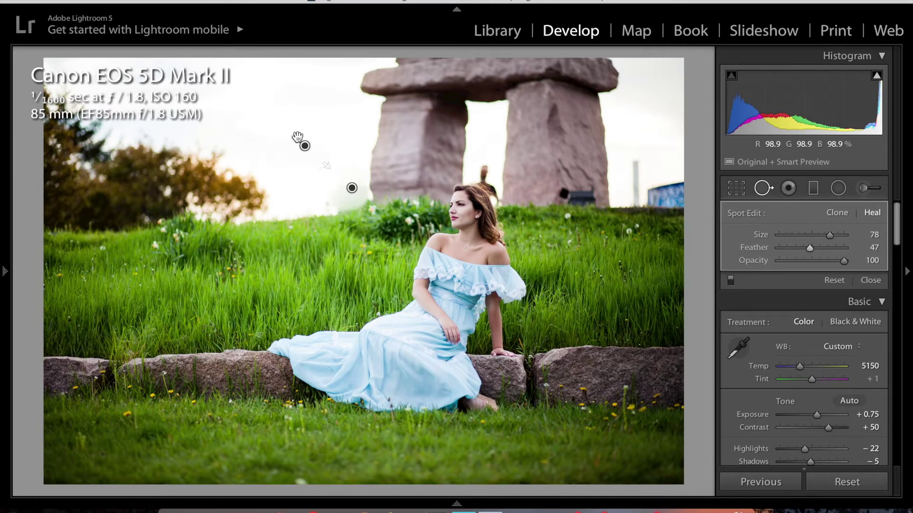
mouse_move(305, 145)
left_mouse_down()
mouse_move(299, 205)
mouse_move(299, 194)
left_mouse_up()
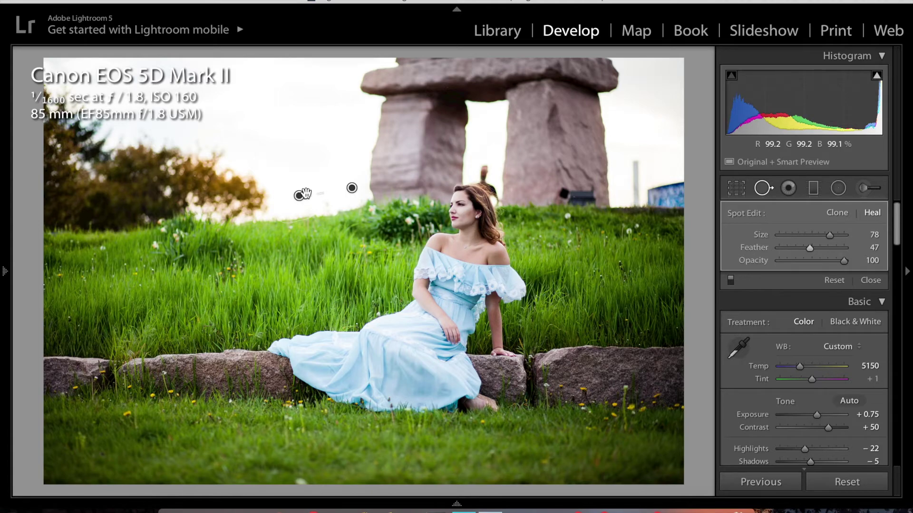
key("q")
- Paint an Adjustment Brush mask over the head and neck of the person behind the woman at brush size 6.0, and show the mask overlay
left_click(474, 181)
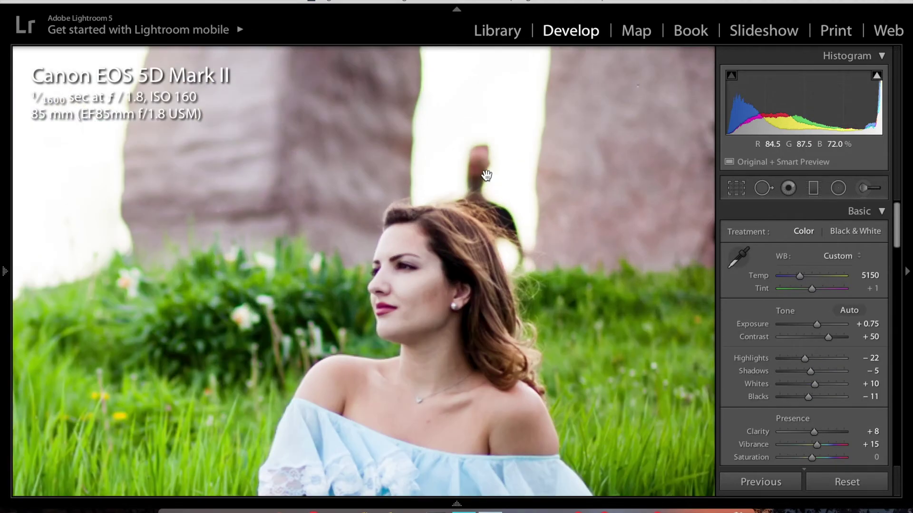
left_click(456, 177)
left_click(482, 172)
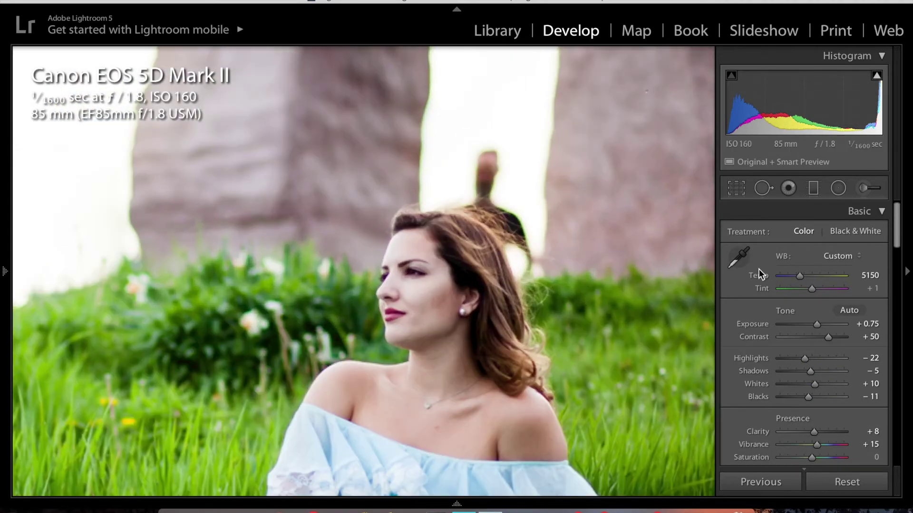
left_click(873, 190)
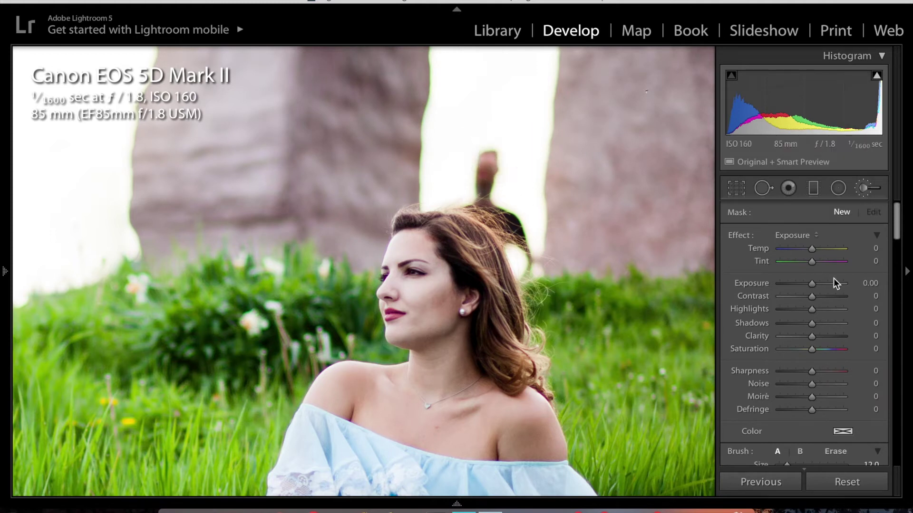
key("bracketleft")
key("bracketleft")
key("bracketleft")
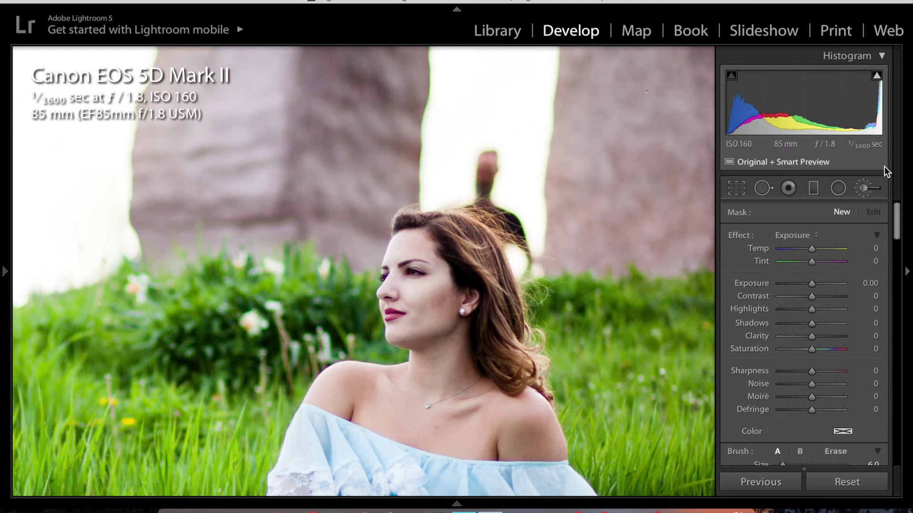
left_click(807, 236)
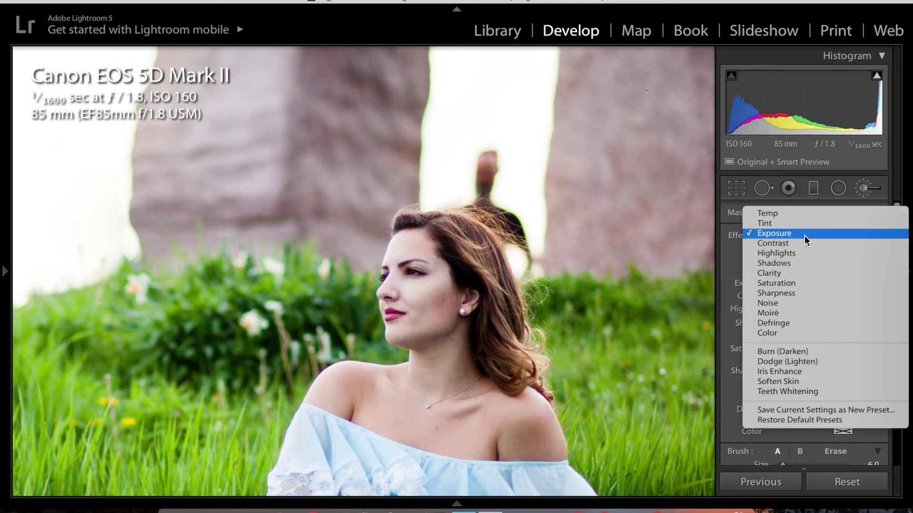
left_click(804, 238)
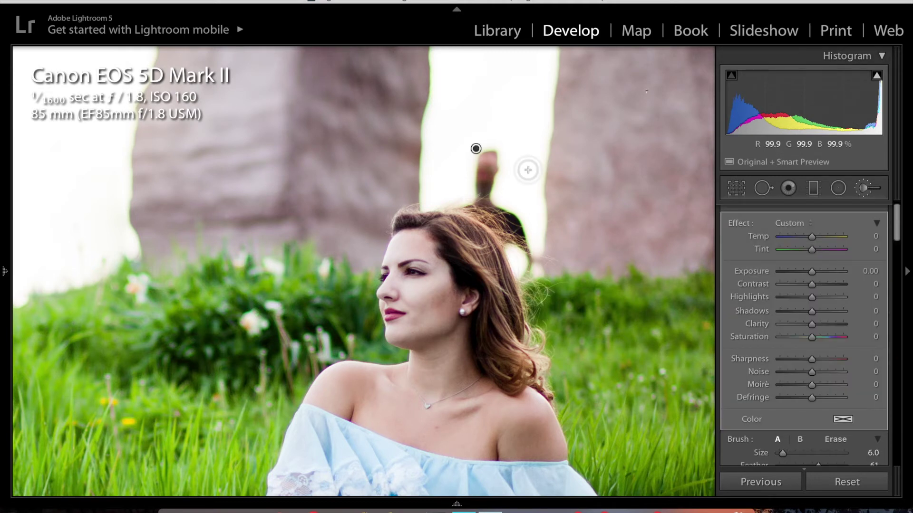
key("o")
key("XF86MonBrightnessUp")
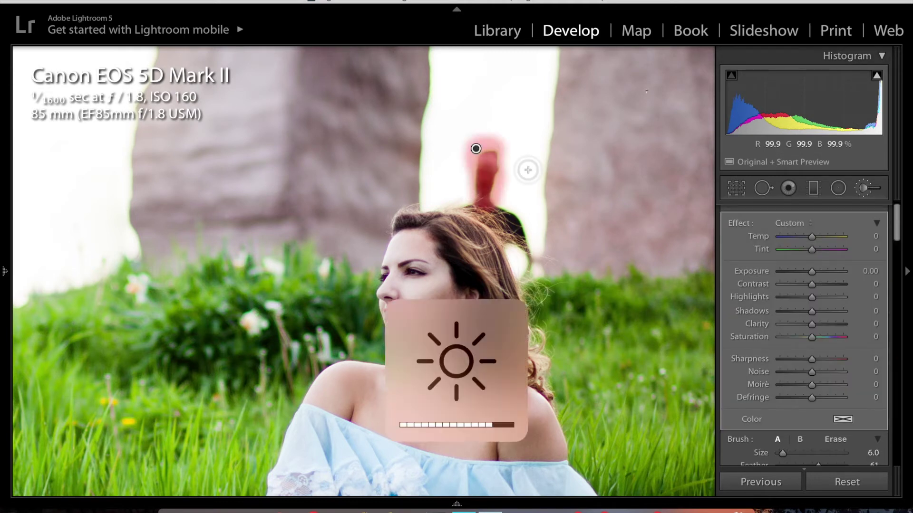
- Replace the head-and-neck mask with an Adjustment Brush mask painted over the whole visible person behind the woman, and hide the mask overlay
key("Delete")
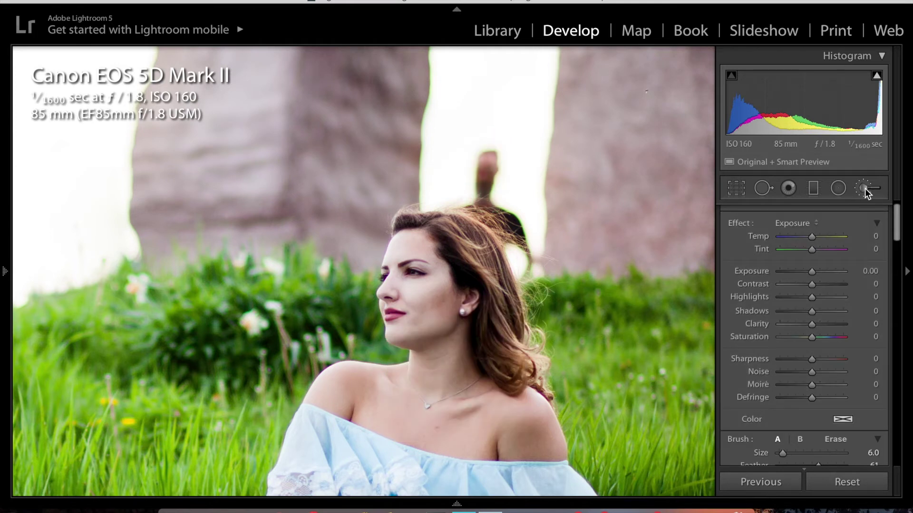
mouse_move(481, 152)
left_mouse_down()
mouse_move(492, 172)
mouse_move(479, 177)
mouse_move(489, 197)
mouse_move(467, 201)
mouse_move(510, 219)
mouse_move(526, 266)
mouse_move(499, 218)
mouse_move(467, 203)
mouse_move(487, 152)
mouse_move(500, 185)
mouse_move(495, 203)
mouse_move(522, 257)
left_mouse_up()
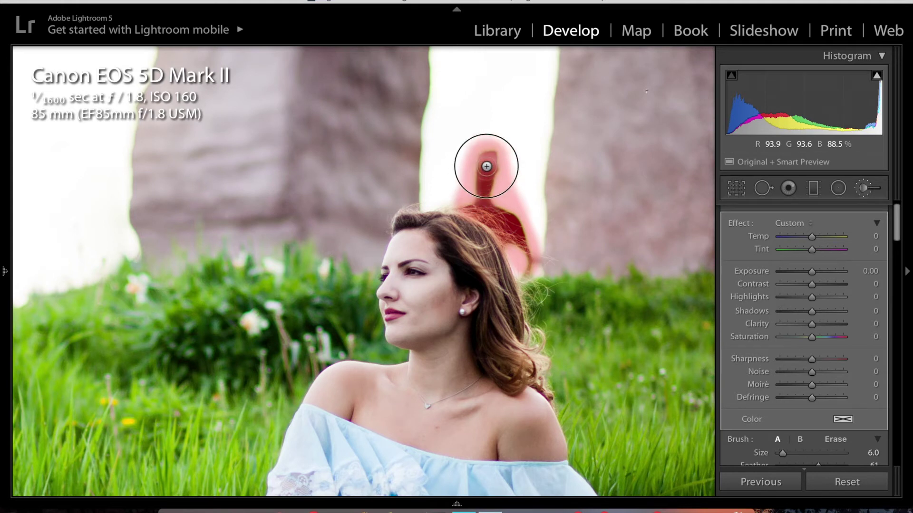
left_click_drag(487, 167, 486, 167)
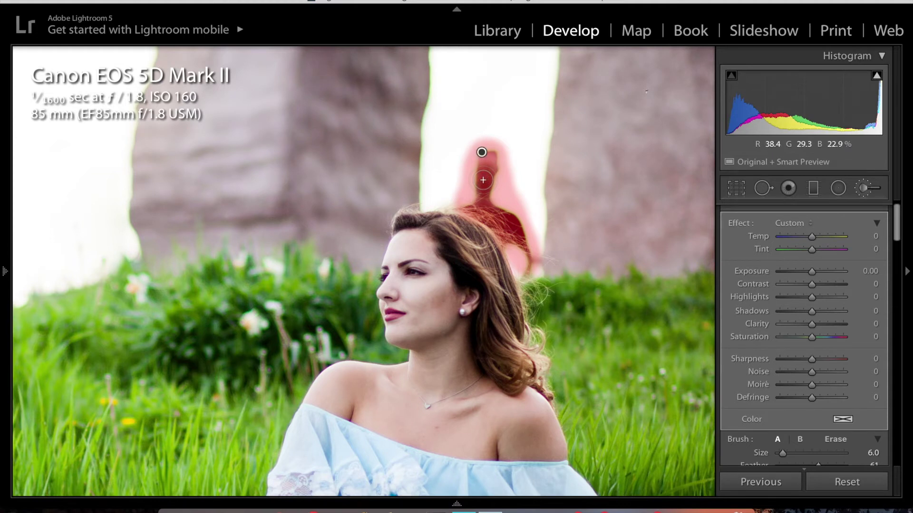
key("o")
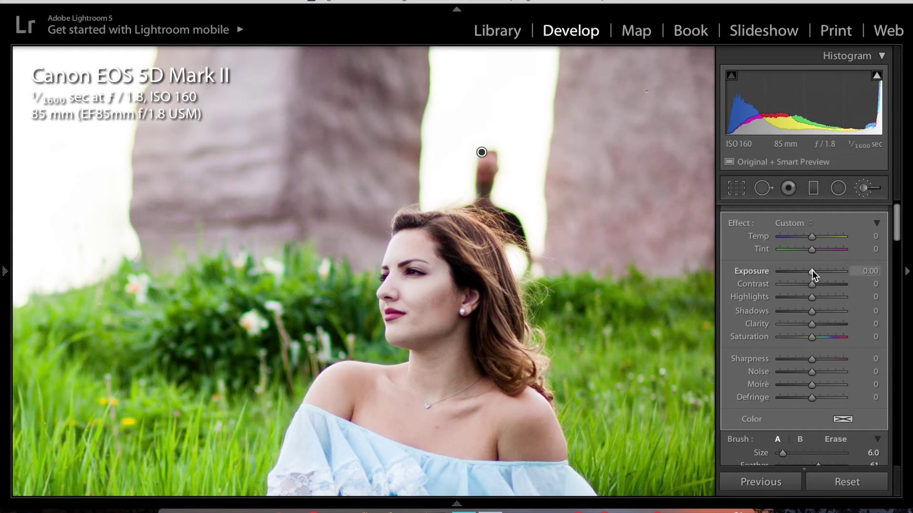
- Blend the masked person into the bright sky with Exposure 4.00, Highlights 100, Shadows 100 and Contrast 100, and close the Adjustment Brush
left_click_drag(812, 270, 907, 272)
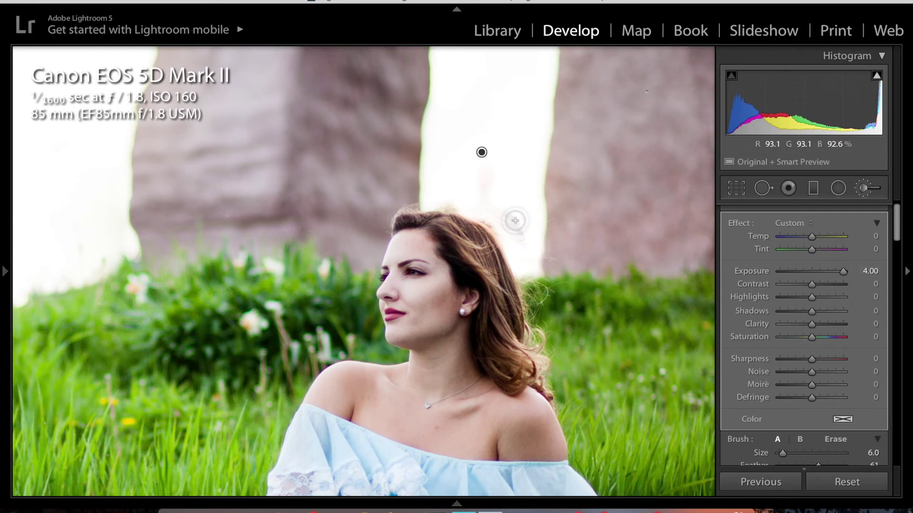
left_click_drag(811, 296, 846, 297)
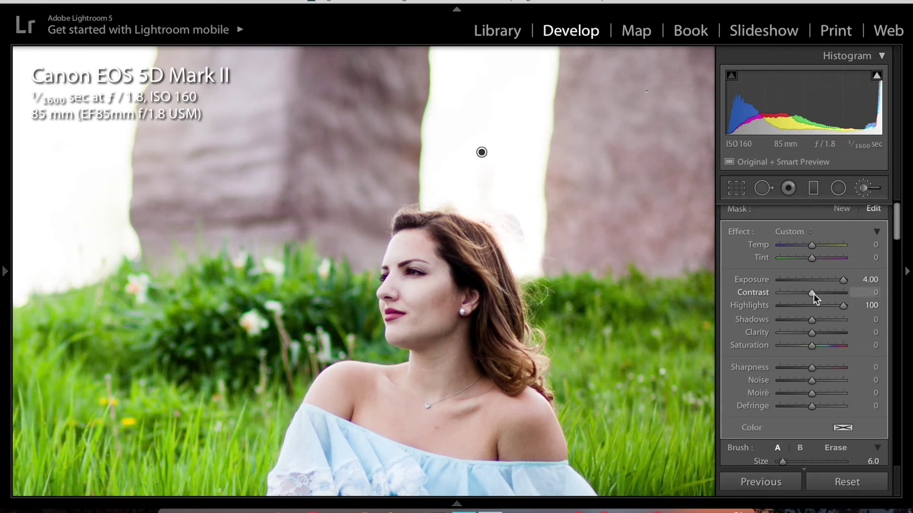
left_click_drag(812, 319, 830, 321)
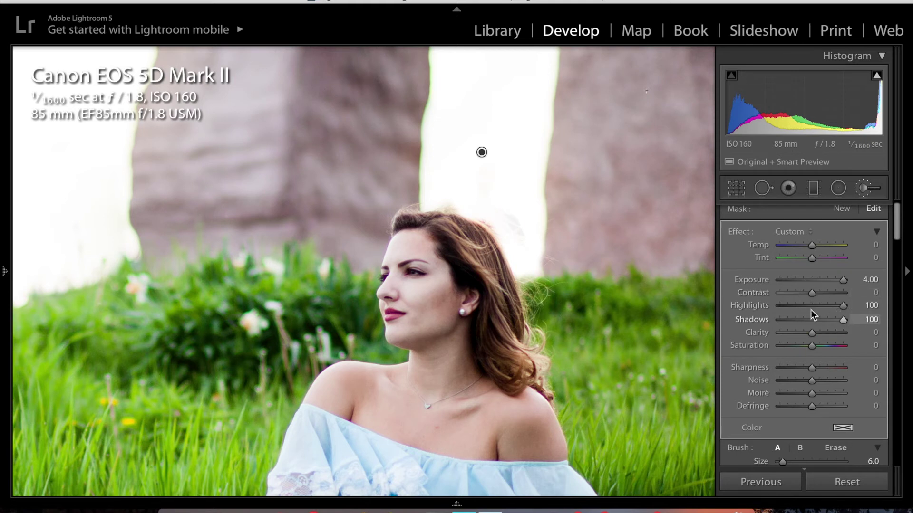
left_click_drag(811, 292, 860, 293)
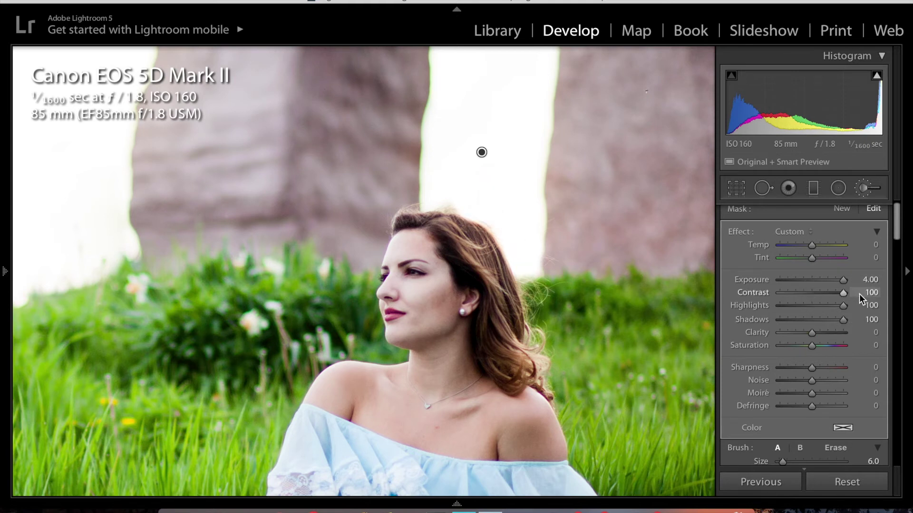
left_click(863, 188)
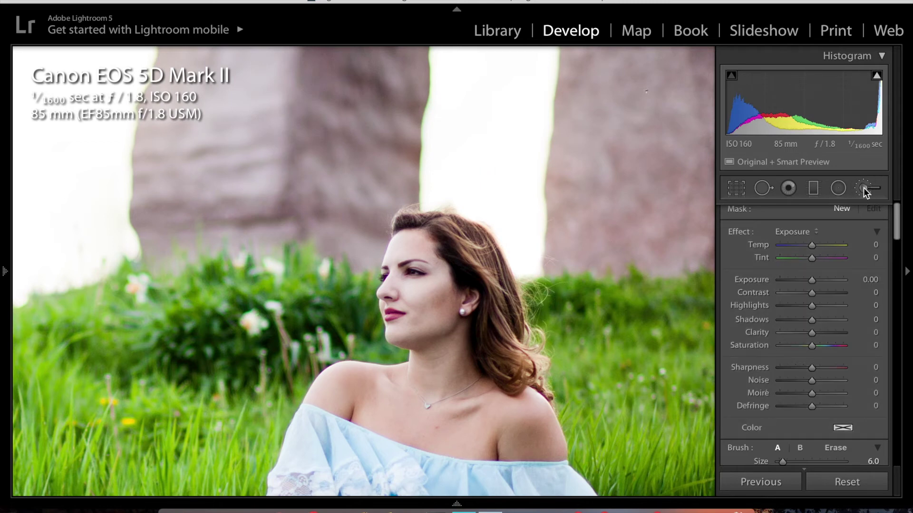
- Heal away the dark object at the base of the stone pillar, sampling from the clean stone beside it, with size 56, feather 84 and opacity 100
left_click(545, 253)
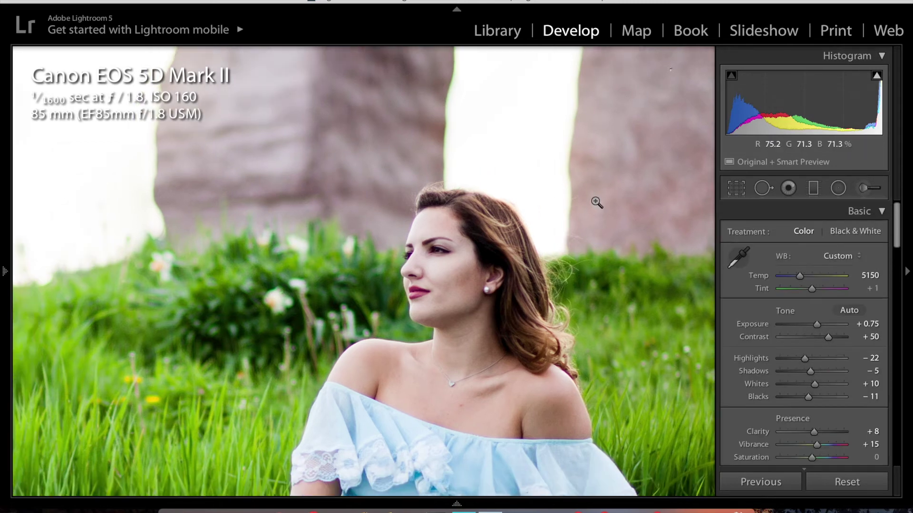
left_click(597, 203)
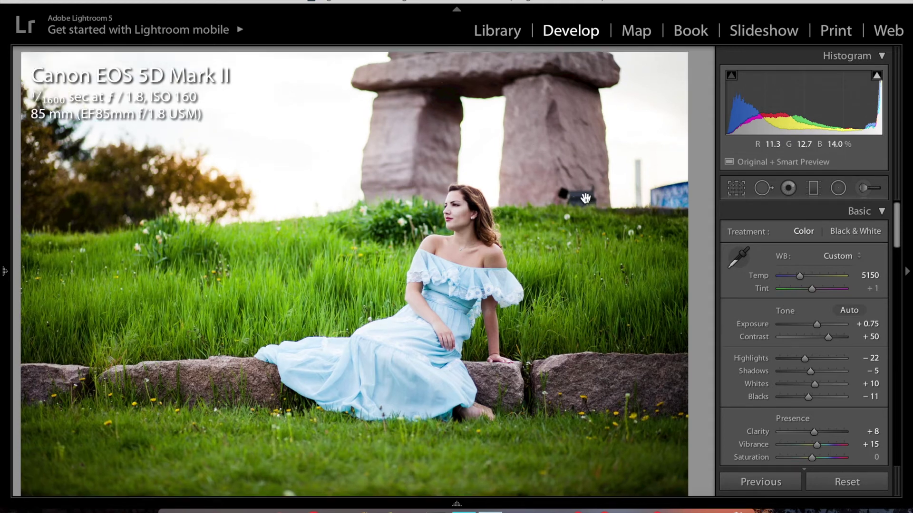
left_click(585, 200)
left_click_drag(578, 180, 432, 218)
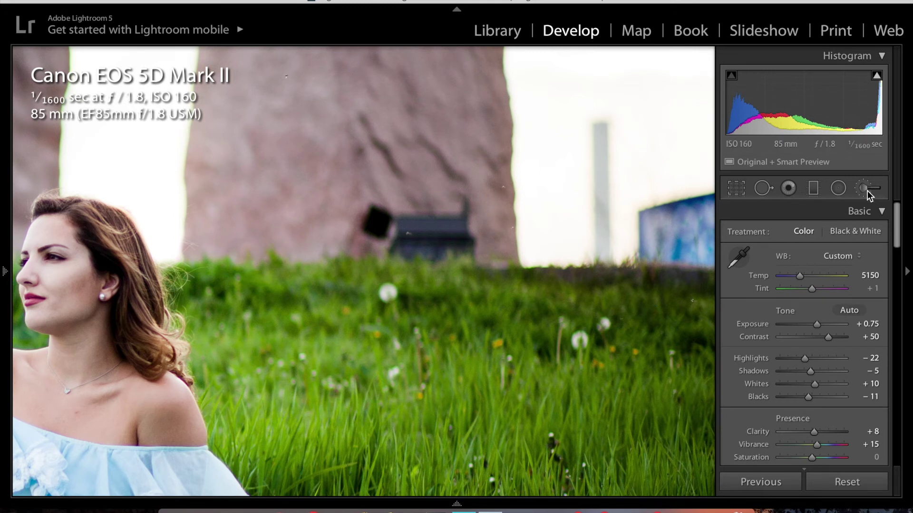
left_click(763, 189)
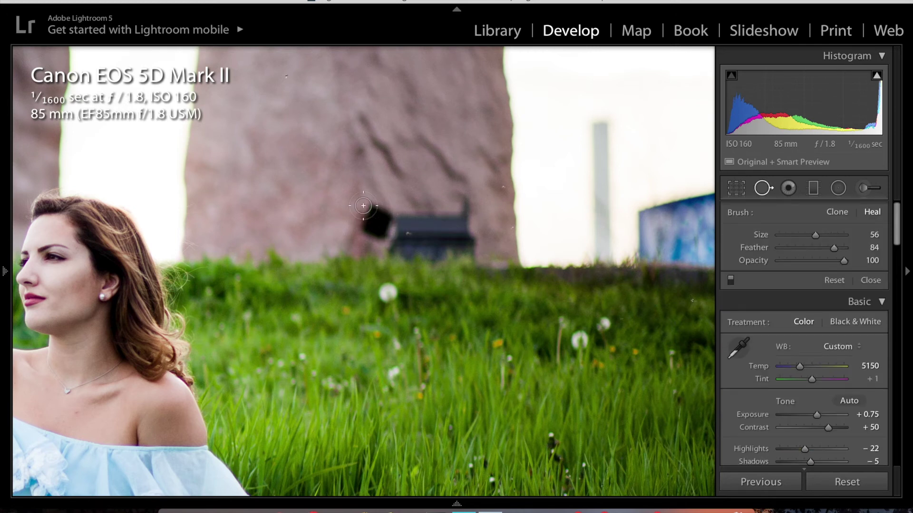
mouse_move(363, 206)
left_mouse_down()
mouse_move(465, 216)
mouse_move(452, 236)
mouse_move(363, 228)
left_mouse_up()
left_click_drag(273, 259, 274, 230)
key("q")
left_click(496, 295)
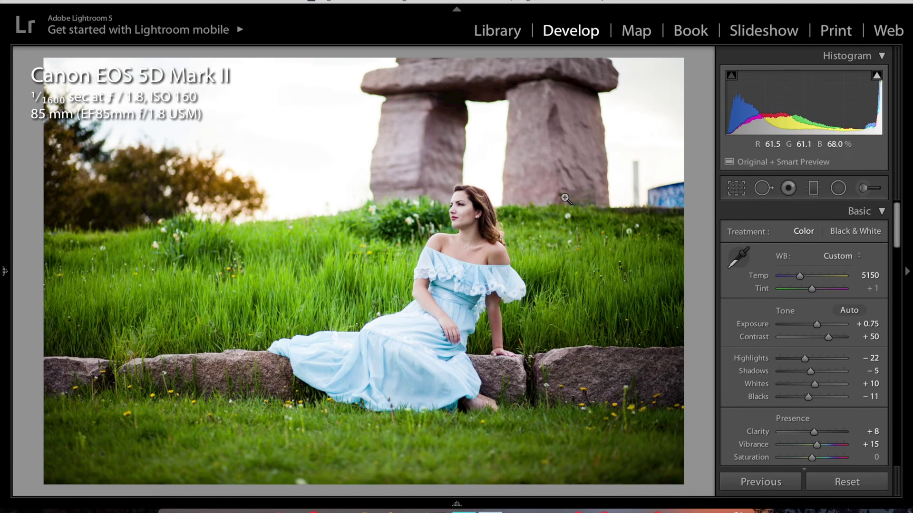
- Paint a new Adjustment Brush mask over the grey tower on the horizon and set its Exposure to 4.00
left_click(628, 166)
left_click_drag(634, 165, 416, 195)
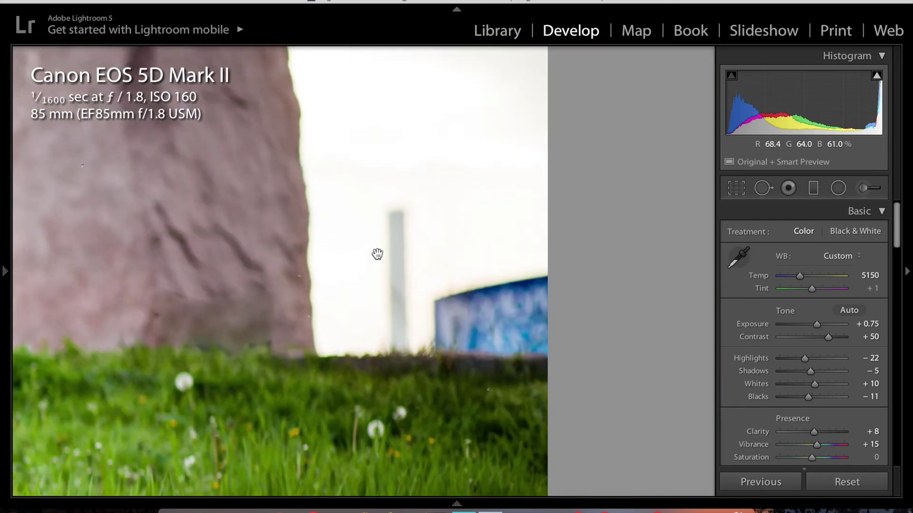
left_click_drag(377, 254, 312, 253)
left_click(865, 190)
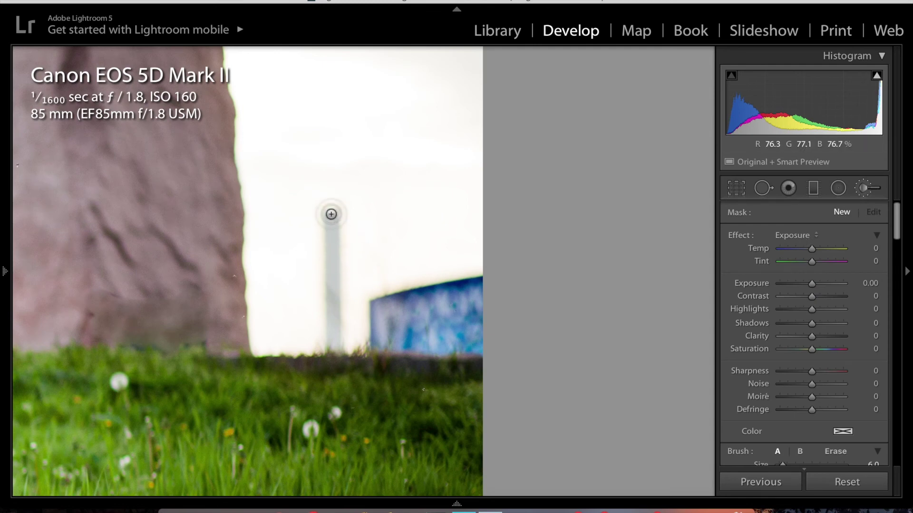
left_click_drag(332, 214, 333, 339)
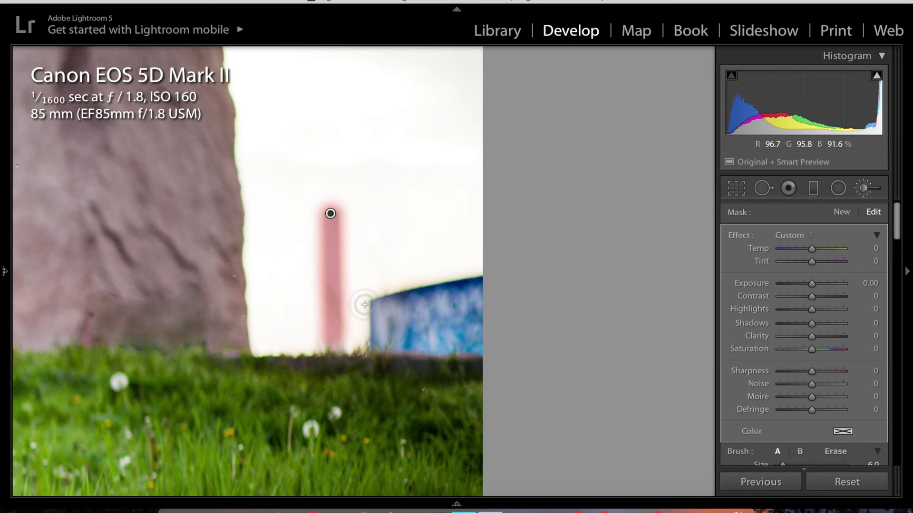
left_click_drag(815, 286, 909, 295)
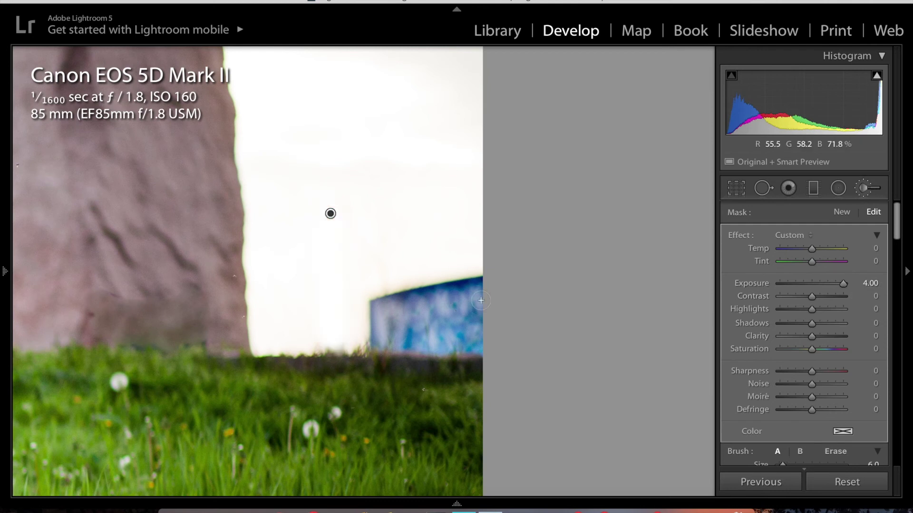
- Extend the tower's mask over the blue building and set Highlights to 100, Shadows to 100 and Contrast to 41
mouse_move(369, 298)
left_mouse_down()
mouse_move(500, 278)
mouse_move(378, 302)
mouse_move(486, 299)
mouse_move(446, 312)
mouse_move(374, 314)
mouse_move(468, 316)
mouse_move(477, 319)
mouse_move(373, 330)
mouse_move(469, 333)
mouse_move(479, 342)
mouse_move(390, 340)
mouse_move(382, 327)
mouse_move(383, 306)
mouse_move(478, 279)
mouse_move(400, 295)
mouse_move(389, 313)
mouse_move(485, 346)
mouse_move(443, 333)
mouse_move(401, 336)
left_mouse_up()
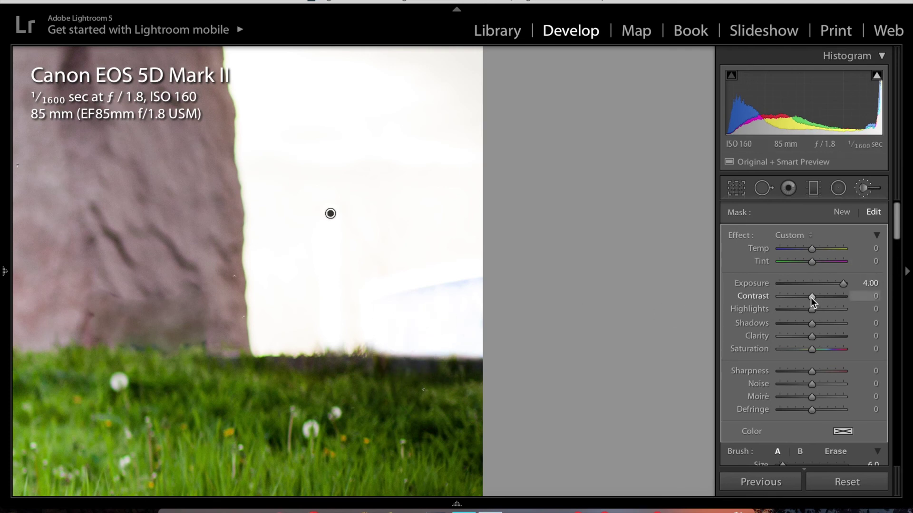
left_click_drag(812, 309, 850, 324)
left_click_drag(813, 299, 826, 304)
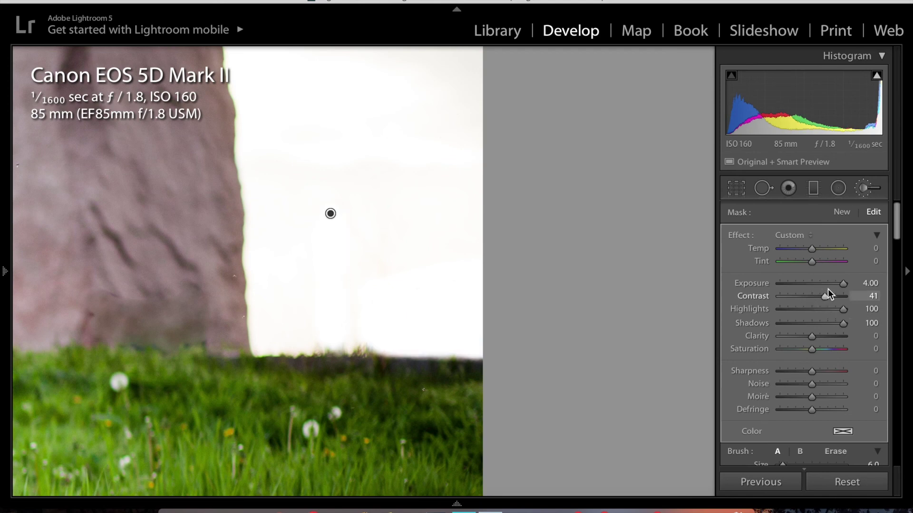
left_click(865, 198)
left_click(866, 198)
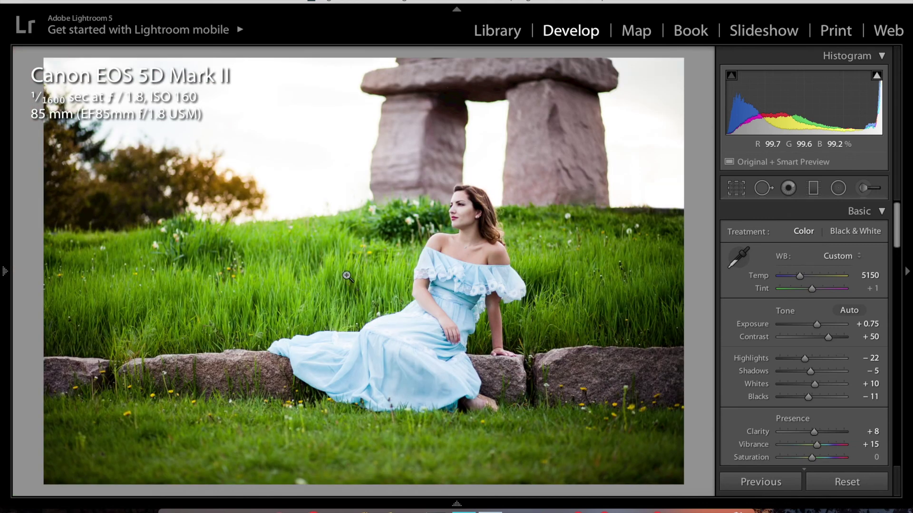
left_click(583, 202)
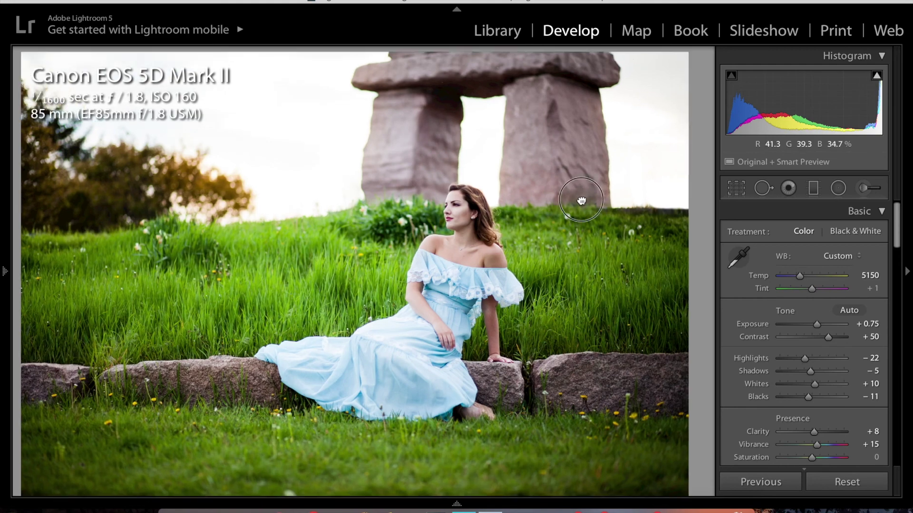
left_click(581, 198)
left_click(581, 200)
left_click(581, 200)
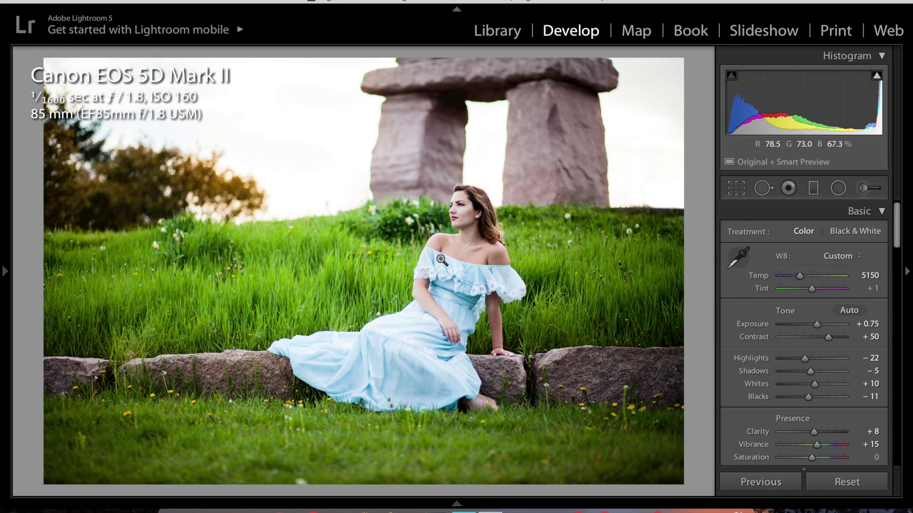
- Raise the photo's white balance temperature to 5250
key("equal")
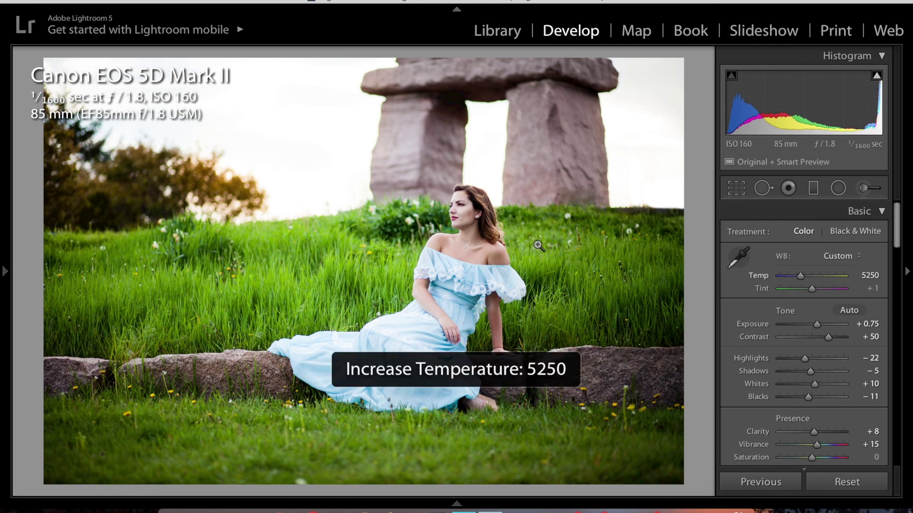